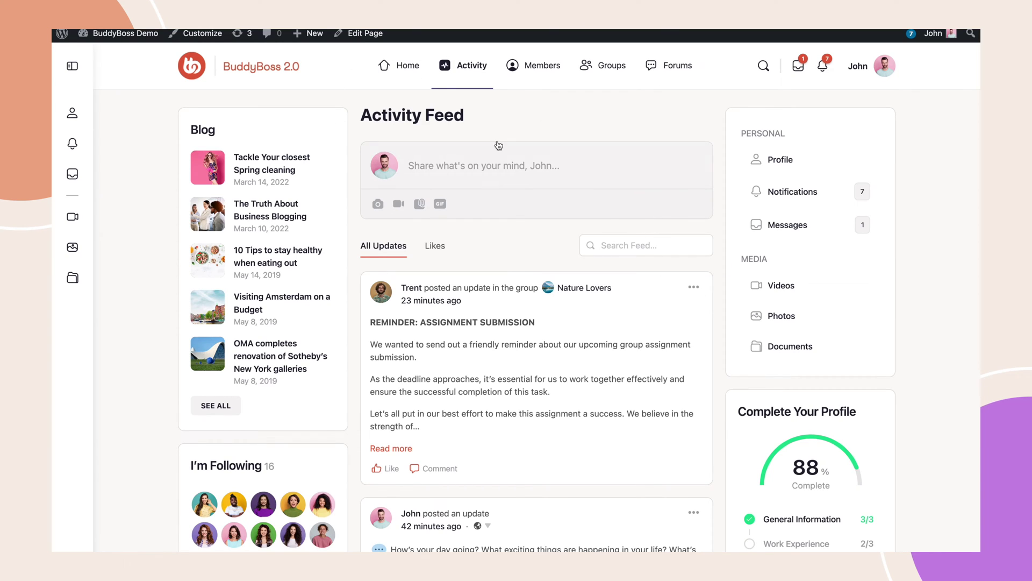
scroll(557, 338, "down", 2)
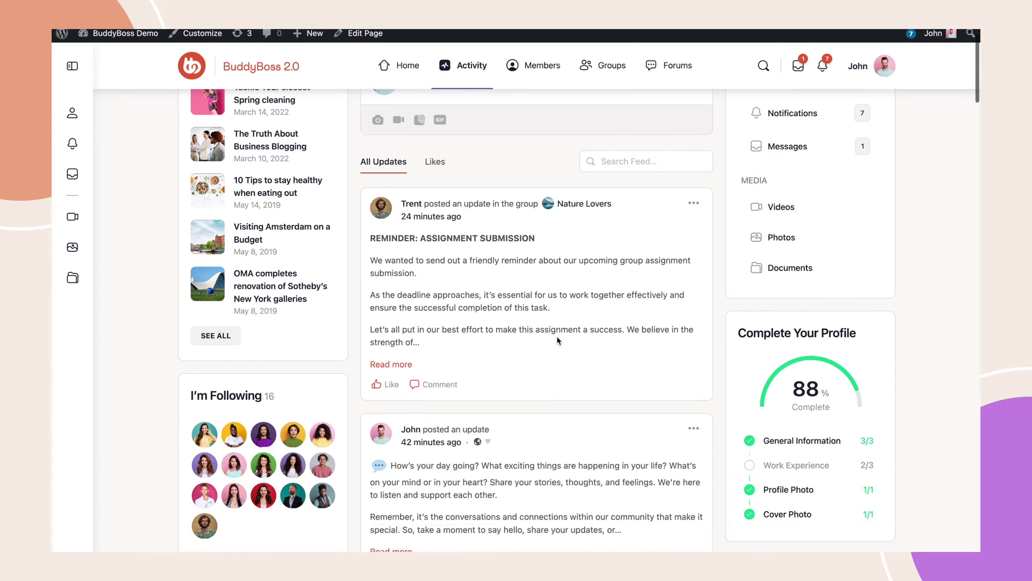
scroll(556, 338, "down", 2)
scroll(557, 337, "down", 1)
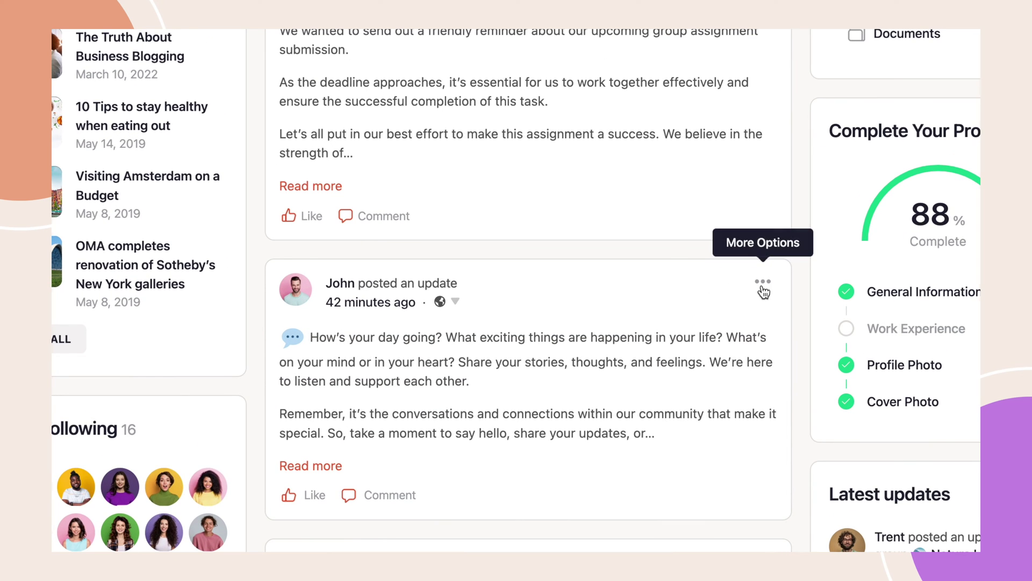
Attempt to pin the friendly check-in post to the feed from its options menu.
left_click(694, 297)
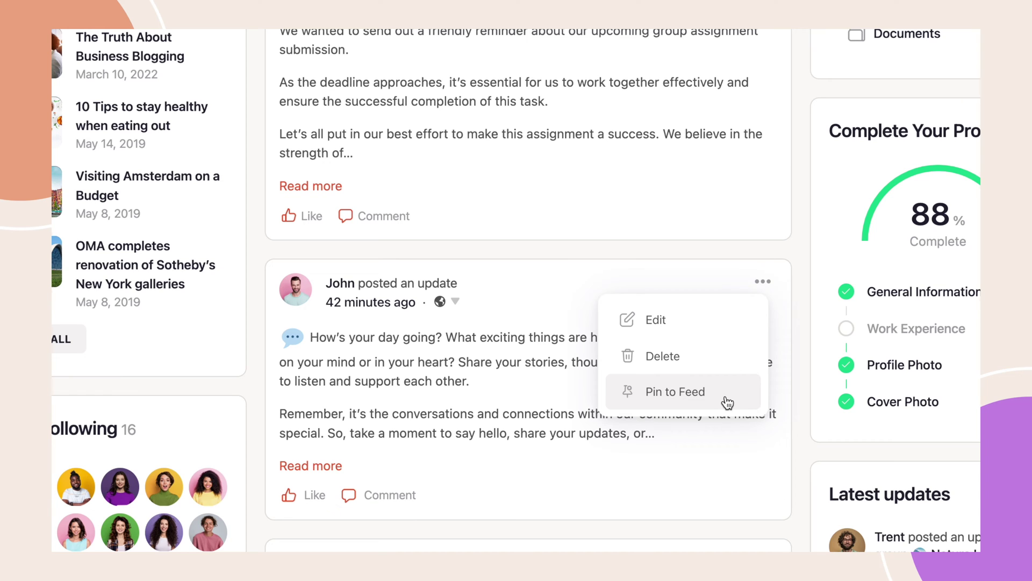
left_click(727, 402)
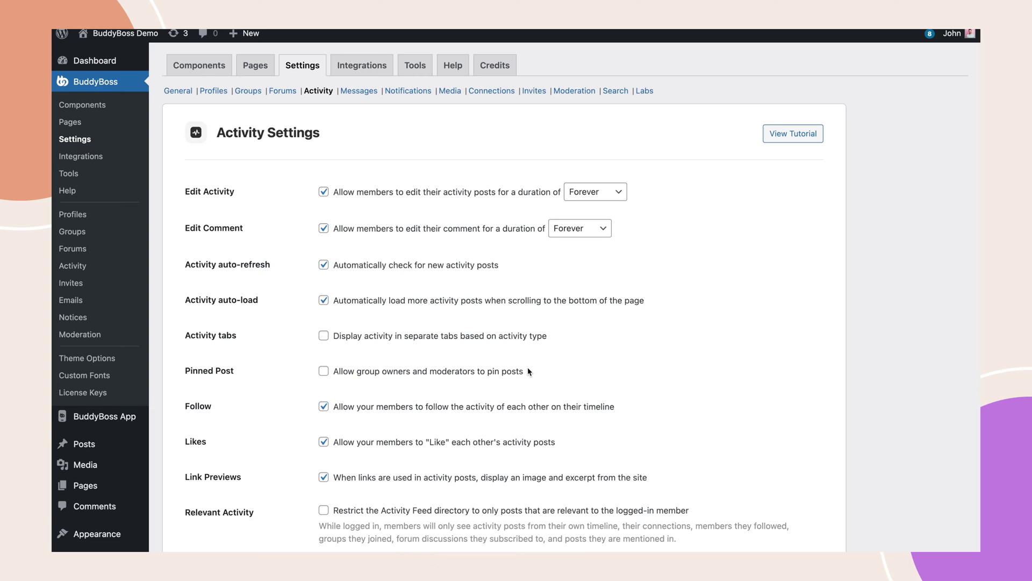
Enable the Pinned Post option for group owners and moderators and save the activity settings.
left_click(324, 372)
scroll(230, 490, "down", 3)
scroll(230, 493, "down", 2)
scroll(231, 491, "down", 3)
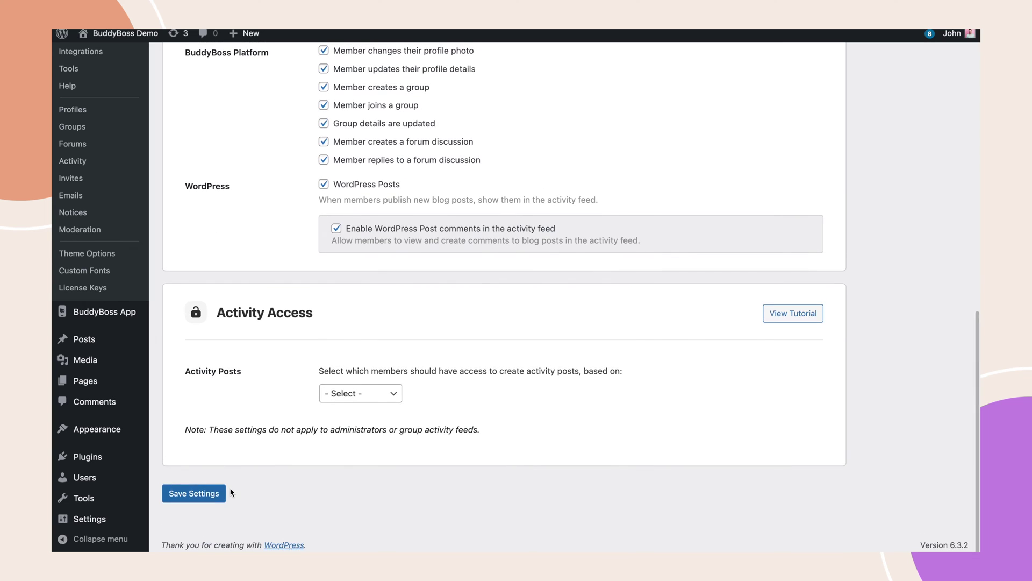
left_click(203, 497)
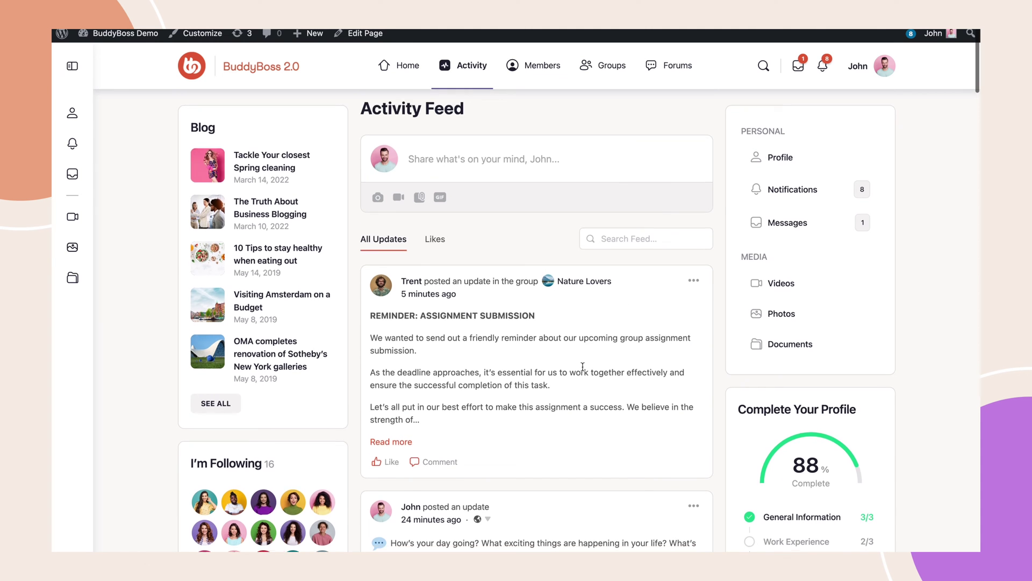
scroll(583, 369, "down", 2)
scroll(583, 370, "down", 1)
scroll(583, 370, "down", 2)
scroll(584, 369, "down", 1)
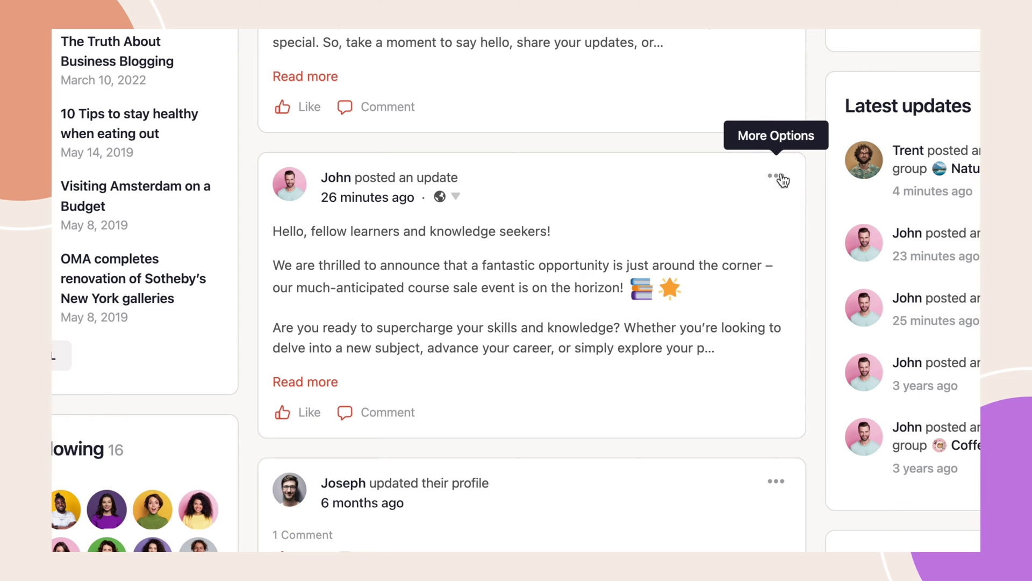
Pin John's course sale announcement to the site activity feed and dismiss the confirmation.
left_click(777, 176)
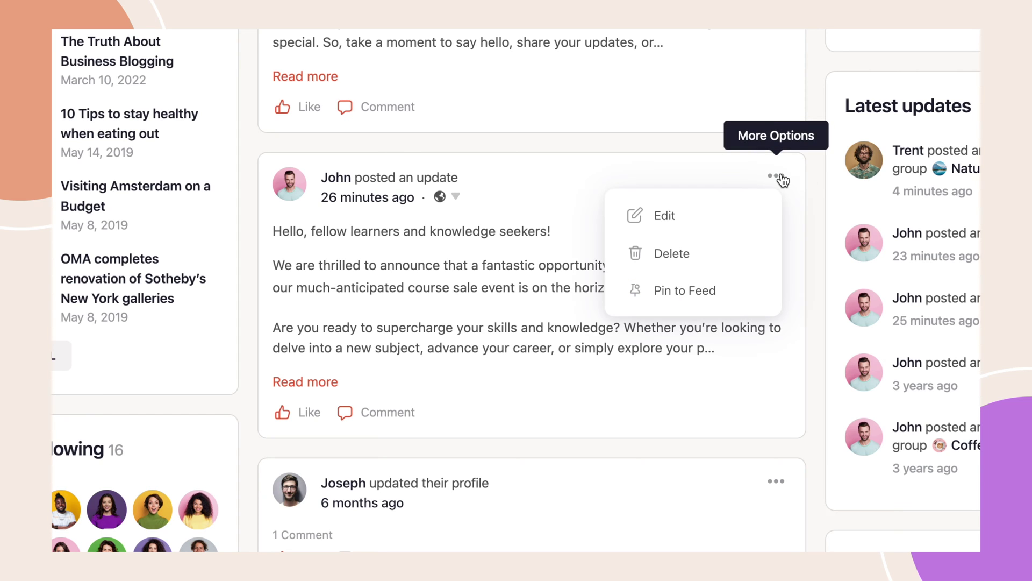
left_click(672, 296)
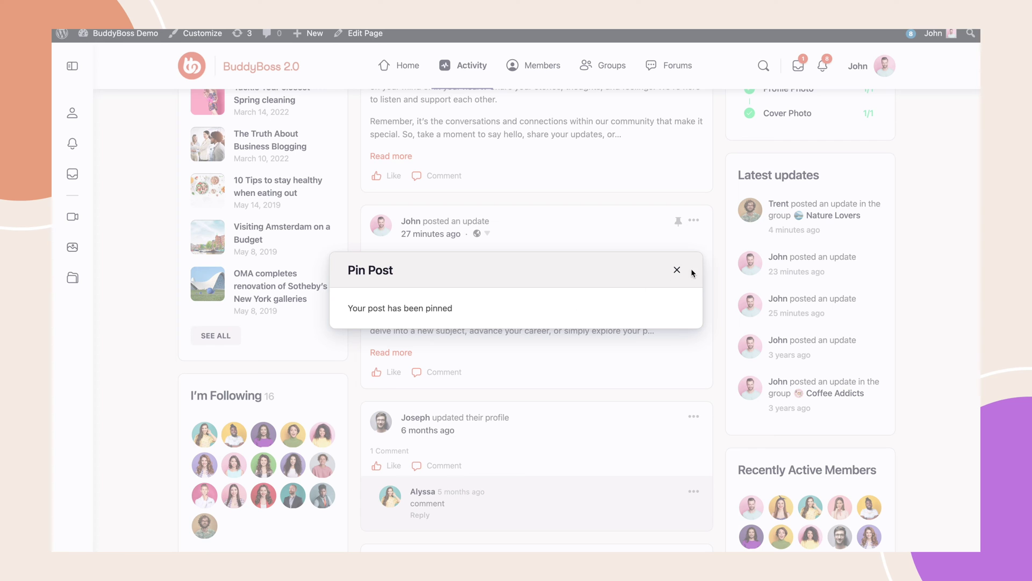
left_click(680, 270)
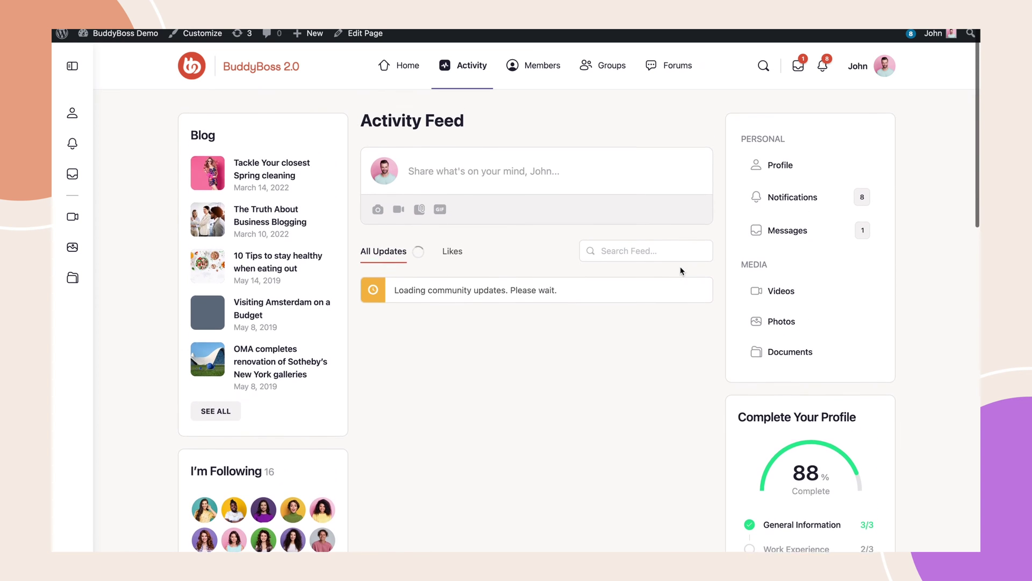
scroll(680, 266, "down", 1)
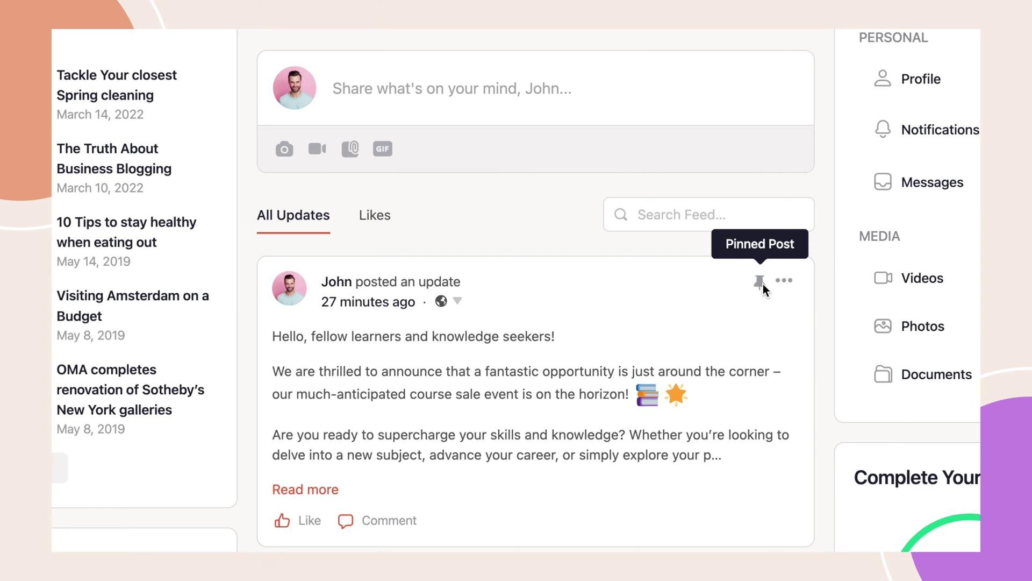
Check the pinned course sale post's options, where Unpin from Feed now appears.
left_click(786, 282)
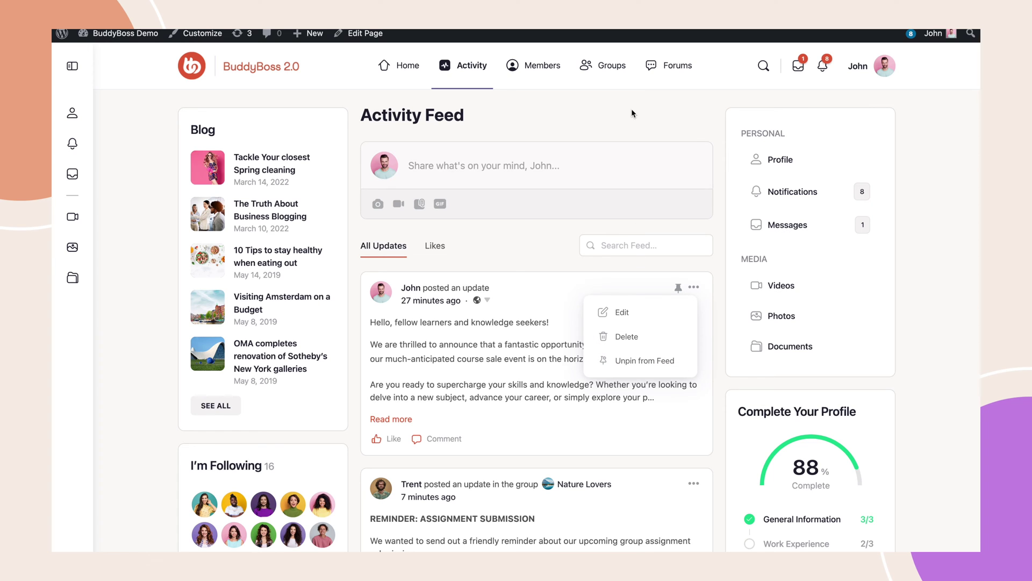
Go to the Nature Lovers group from the Groups directory.
left_click(620, 66)
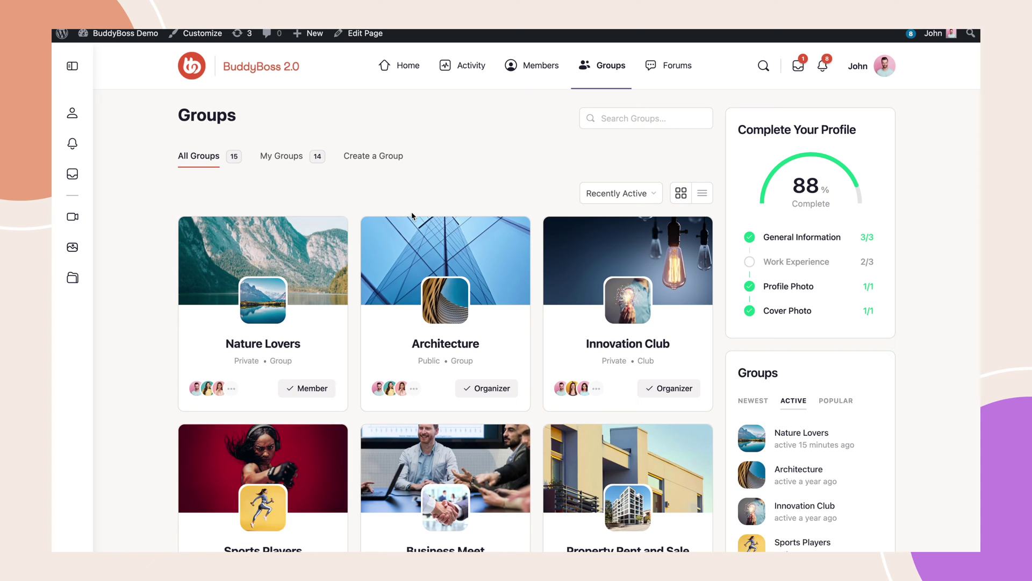
left_click(272, 347)
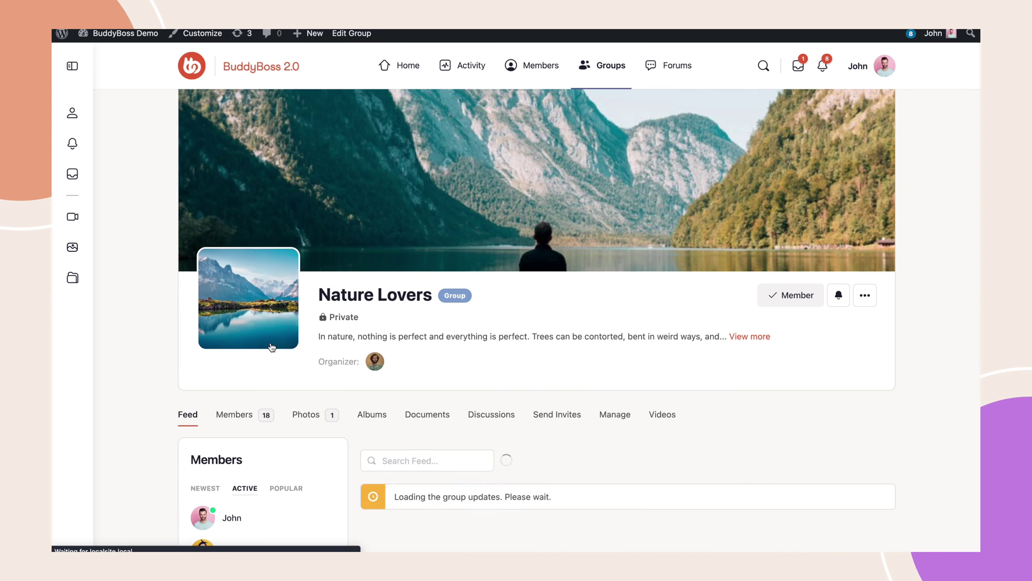
scroll(374, 402, "down", 1)
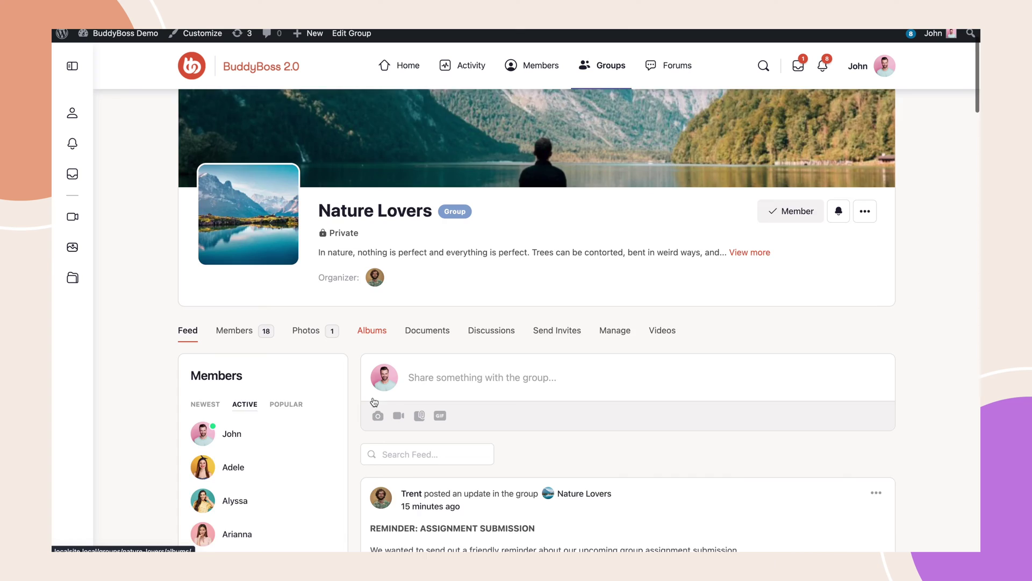
scroll(374, 402, "down", 2)
scroll(374, 402, "down", 2)
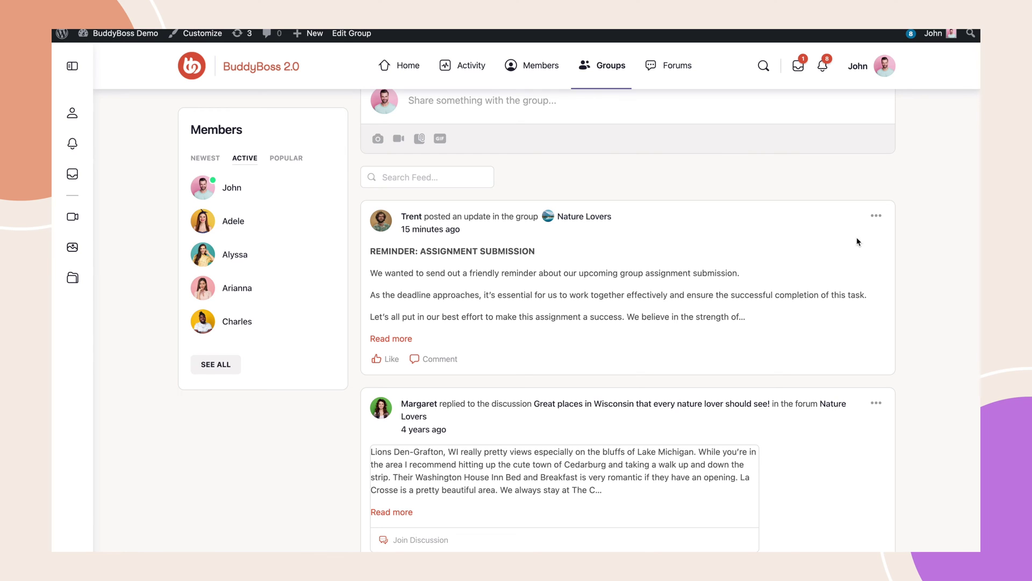
Pin the assignment submission reminder to the Nature Lovers group feed and reload the page.
left_click(876, 215)
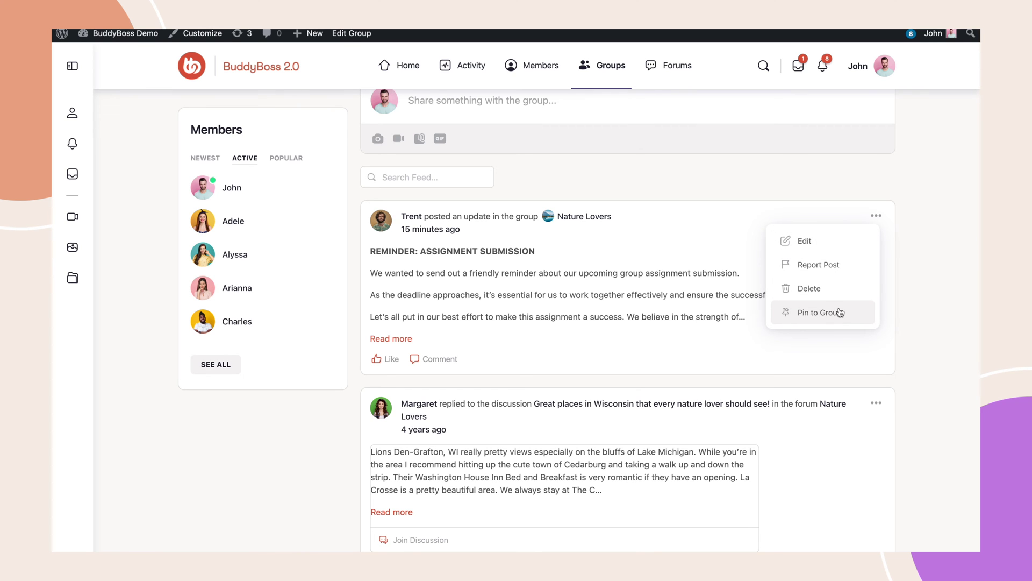
scroll(721, 182, "up", 5)
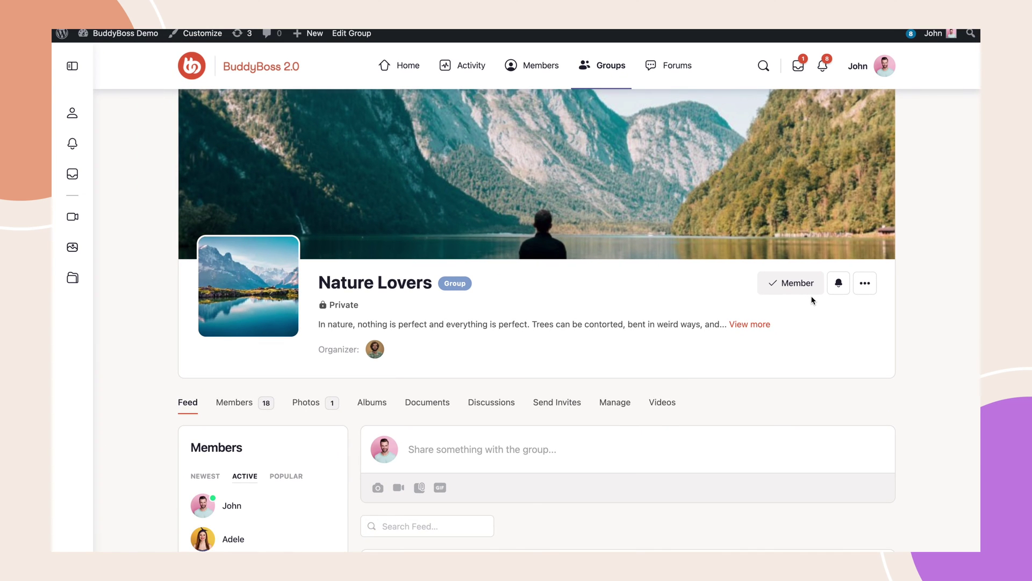
scroll(811, 301, "down", 5)
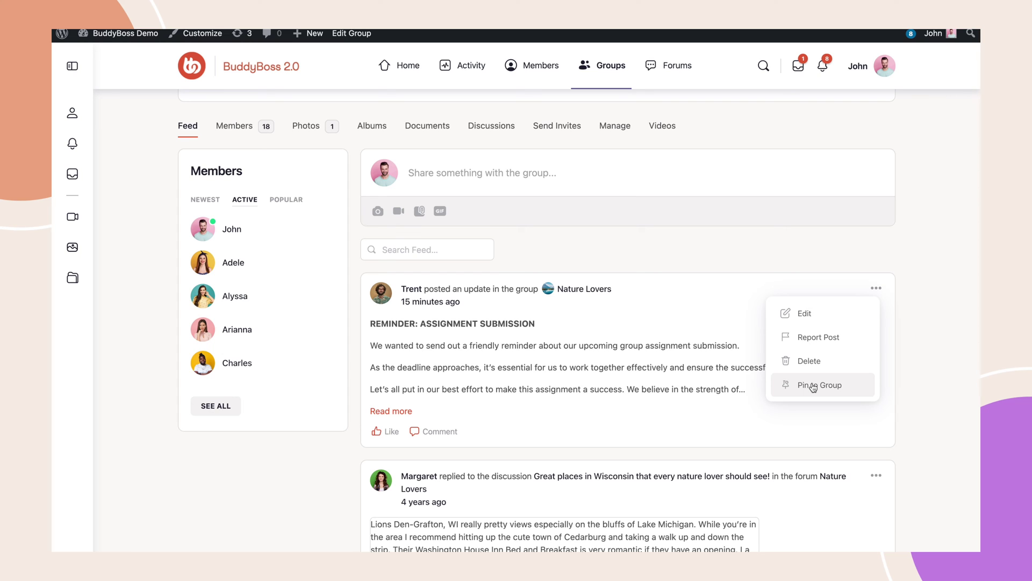
left_click(813, 387)
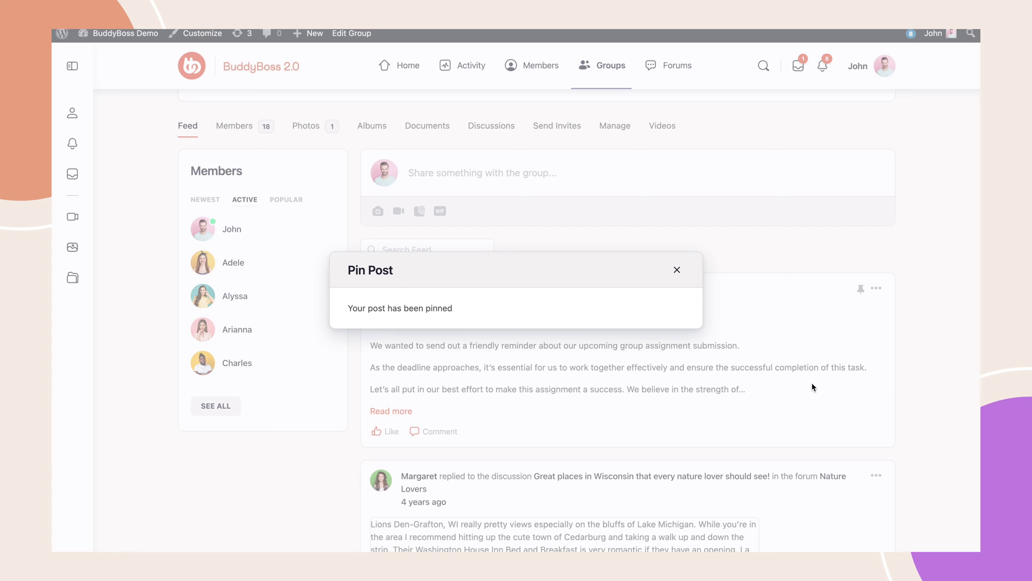
left_click(675, 271)
key("ctrl+r")
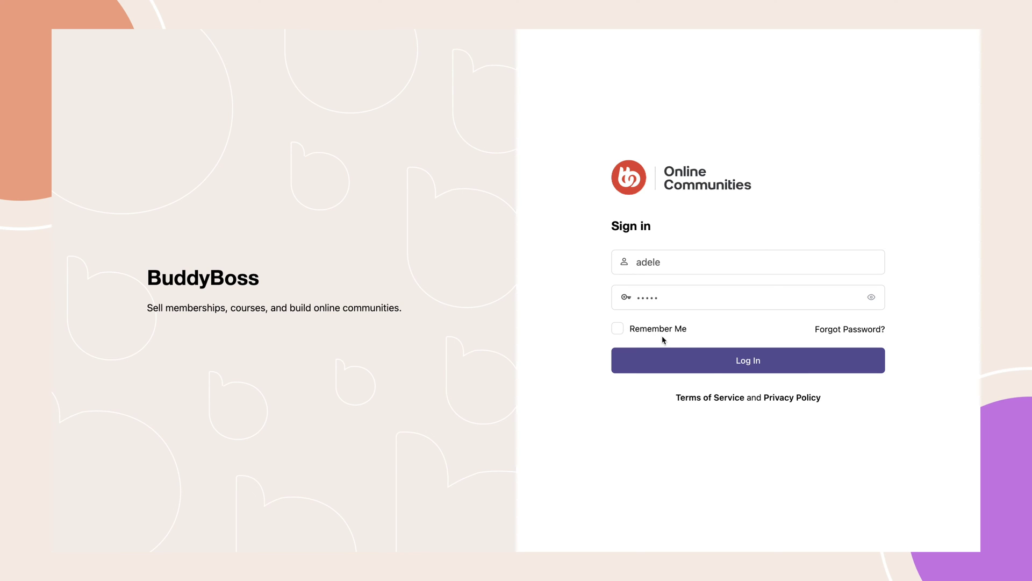
Sign in as Adele to view the pinned course sale announcement in her feed.
left_click(711, 366)
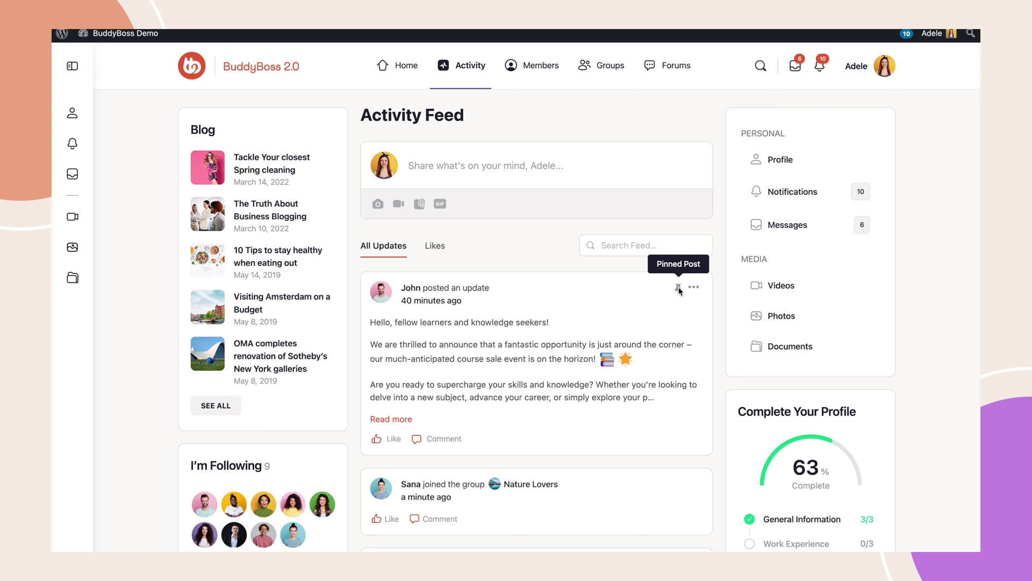
Go to the Nature Lovers group as Adele to see Trent's assignment reminder pinned.
left_click(609, 80)
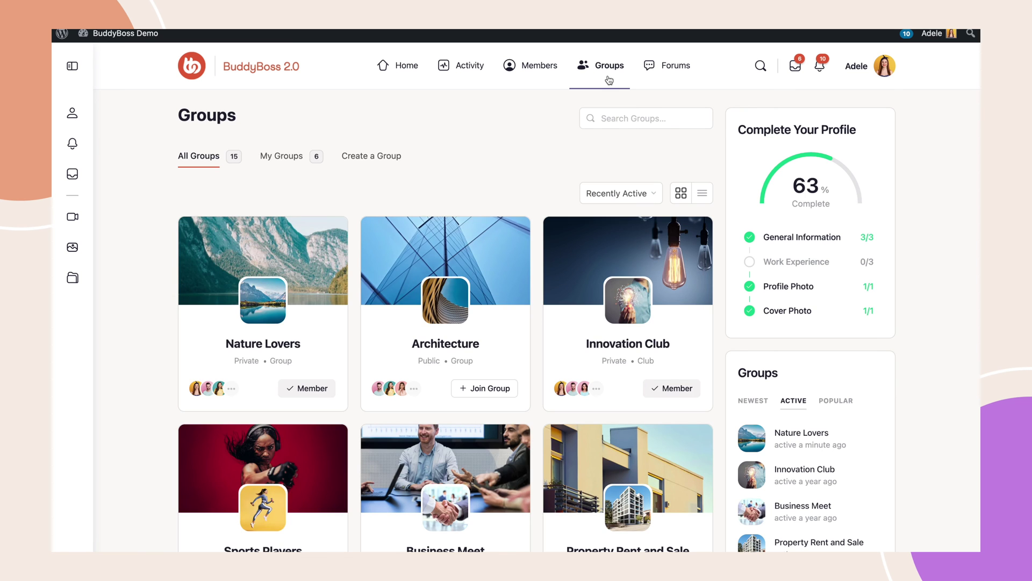
left_click(266, 347)
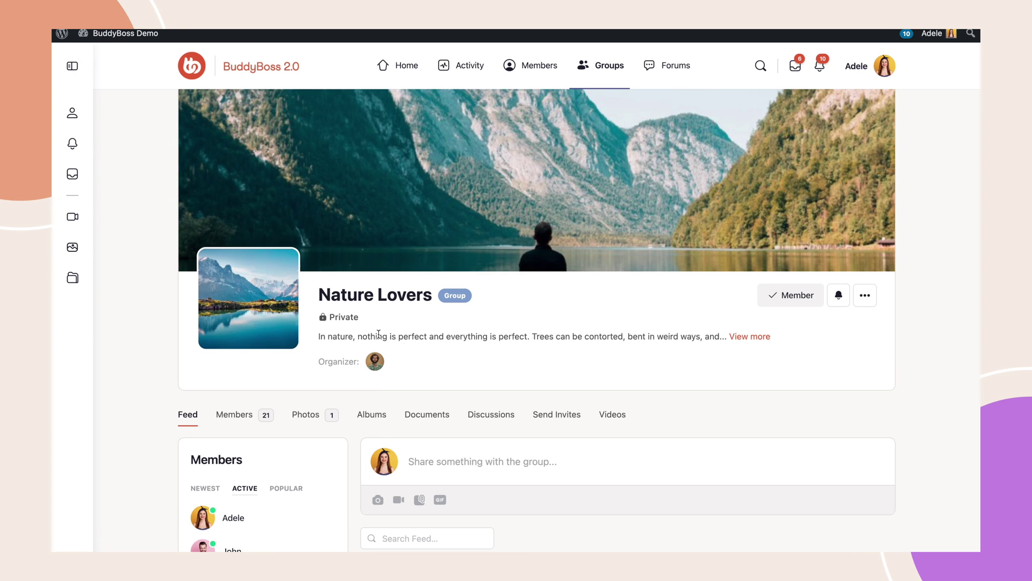
scroll(650, 449, "down", 2)
scroll(650, 449, "down", 1)
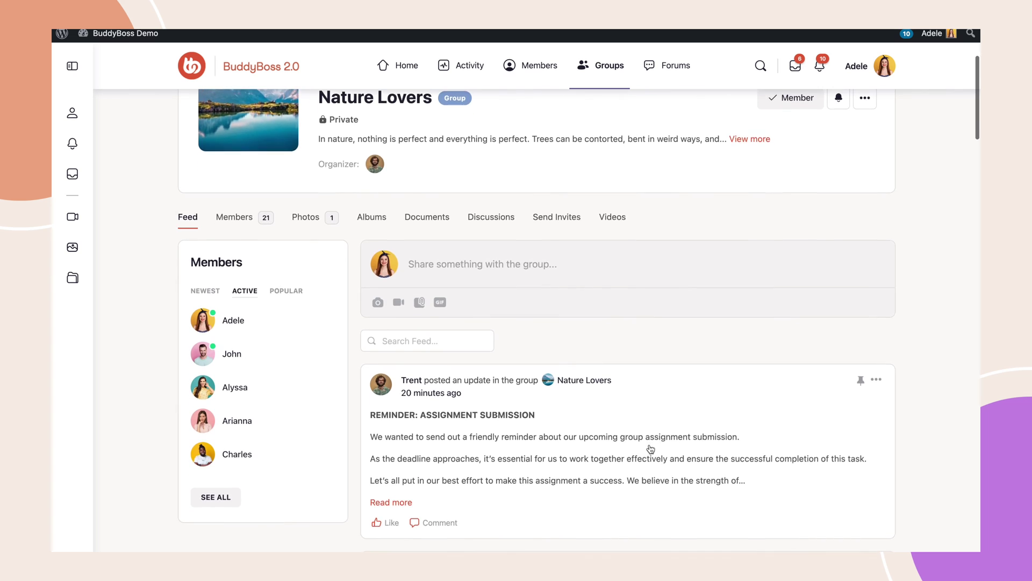
scroll(651, 449, "down", 1)
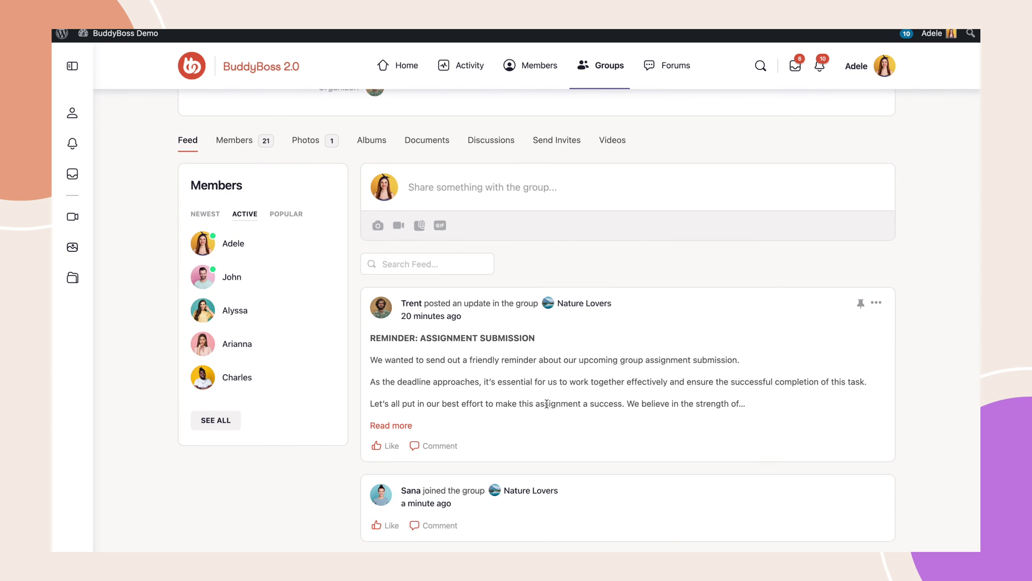